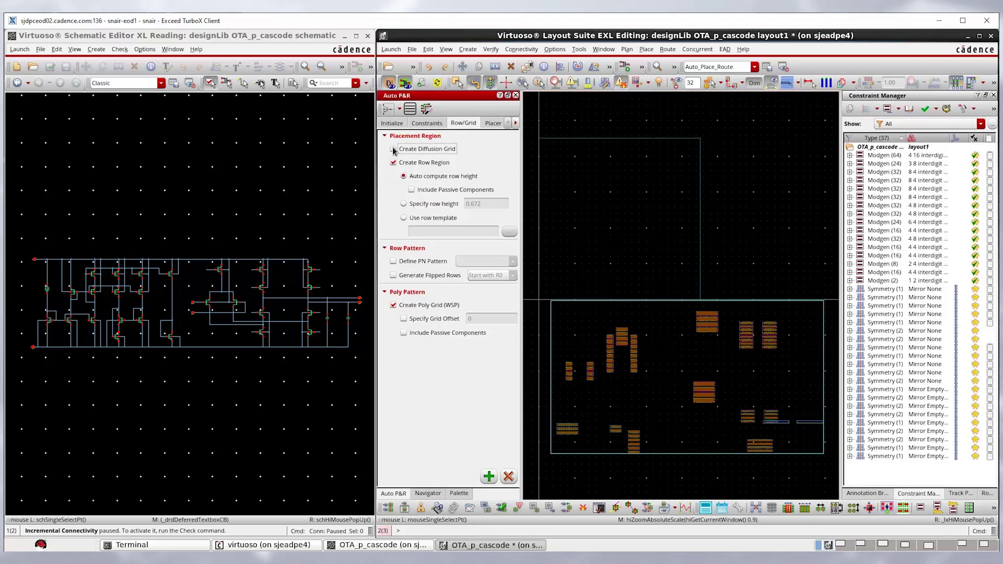
# Re-place the OTA cascode with diffusion and poly grids enabled, then preview and insert dummy fills.
pyautogui.click(394, 150)
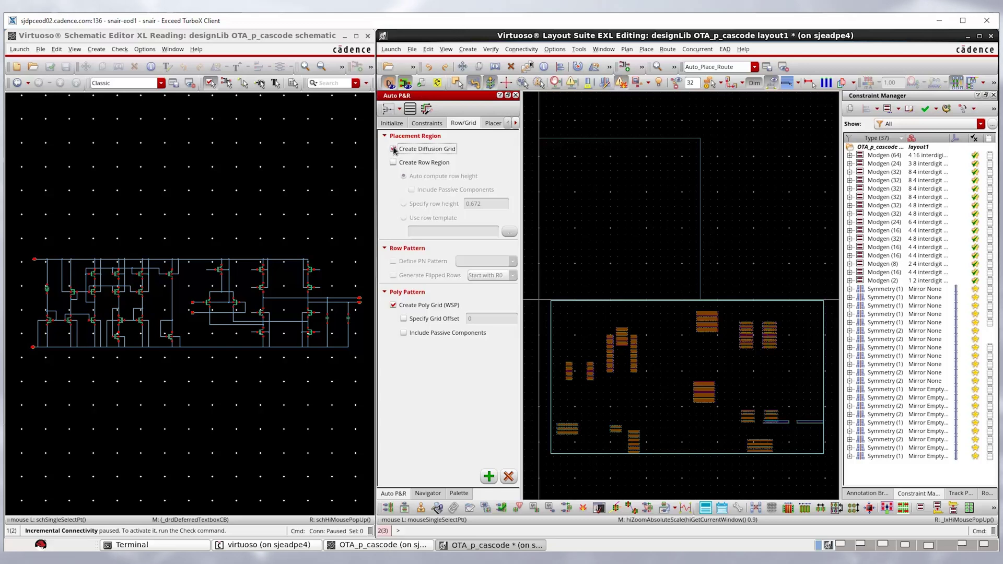
pyautogui.click(495, 476)
pyautogui.click(907, 150)
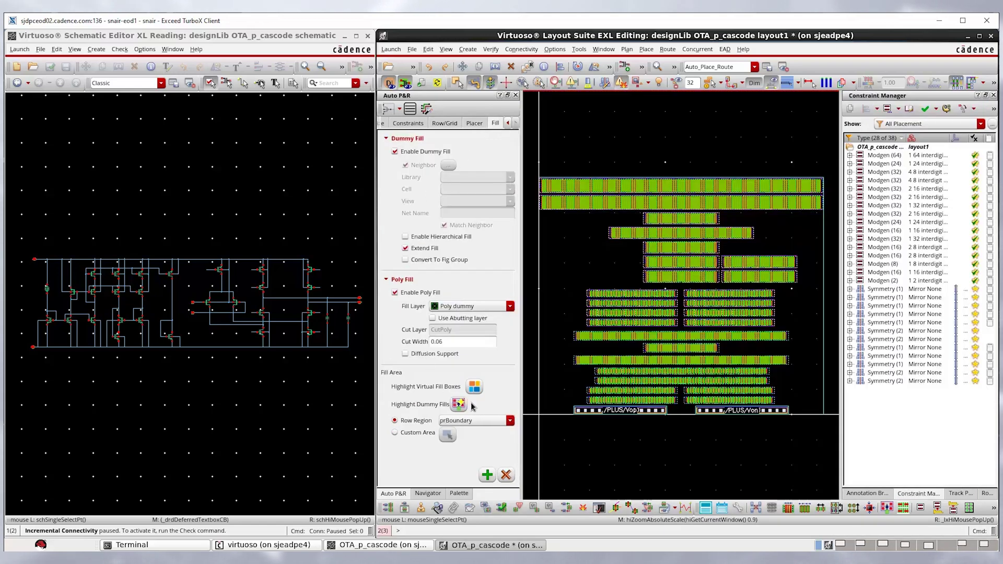
pyautogui.click(472, 388)
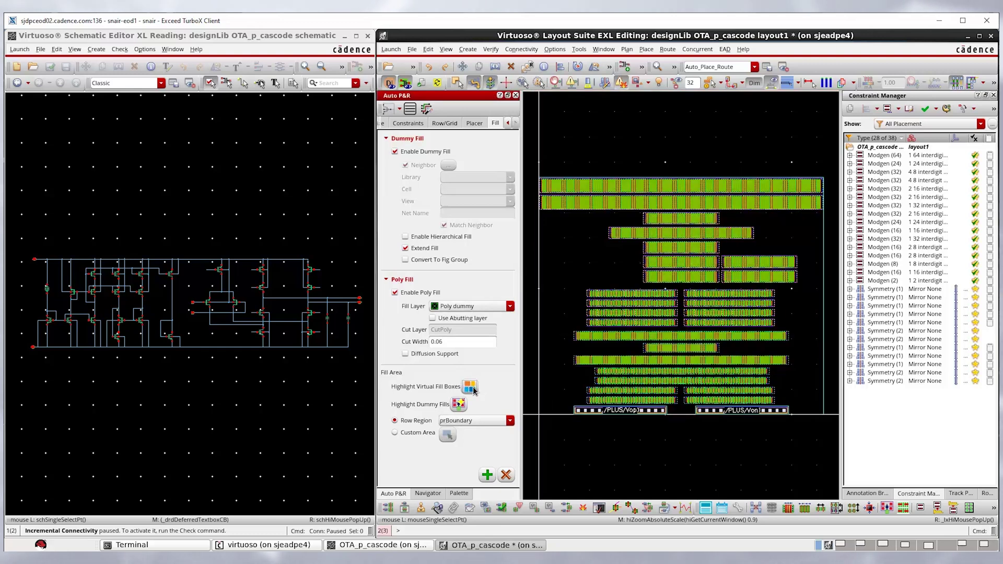
pyautogui.click(487, 474)
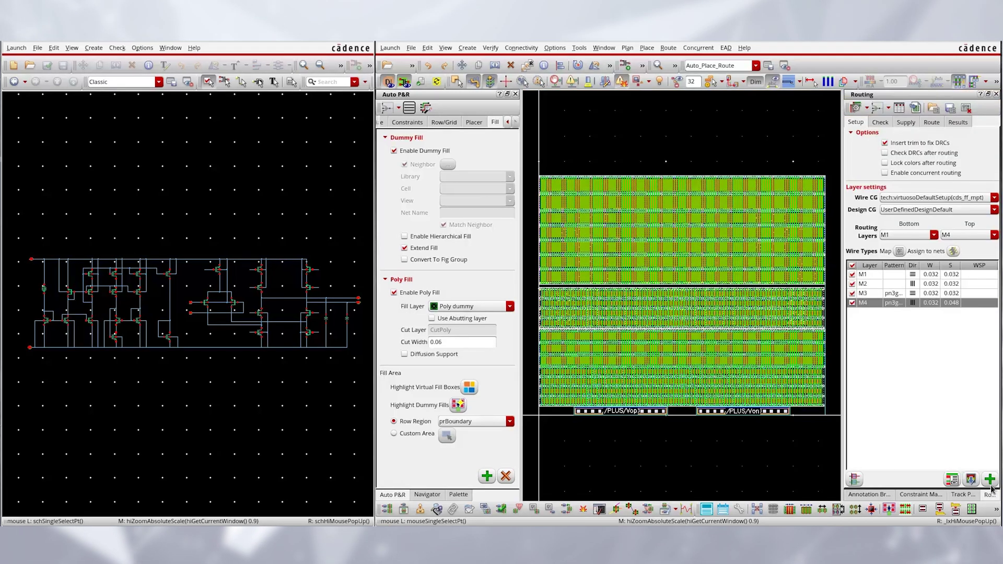
# Assign wire patterns and WSP track specs to M1–M4, show their track patterns, and highlight net Vn.
pyautogui.click(985, 480)
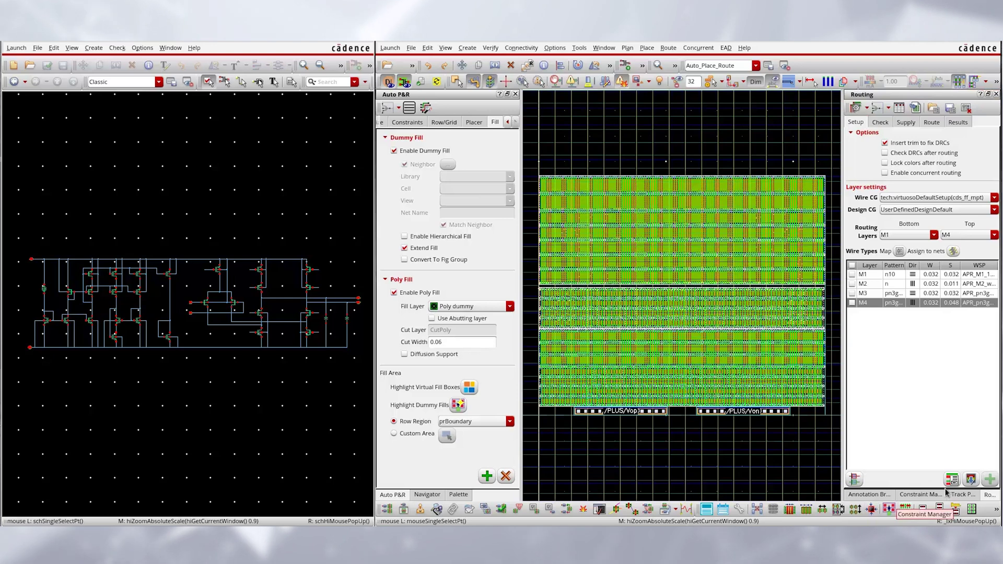
pyautogui.click(967, 496)
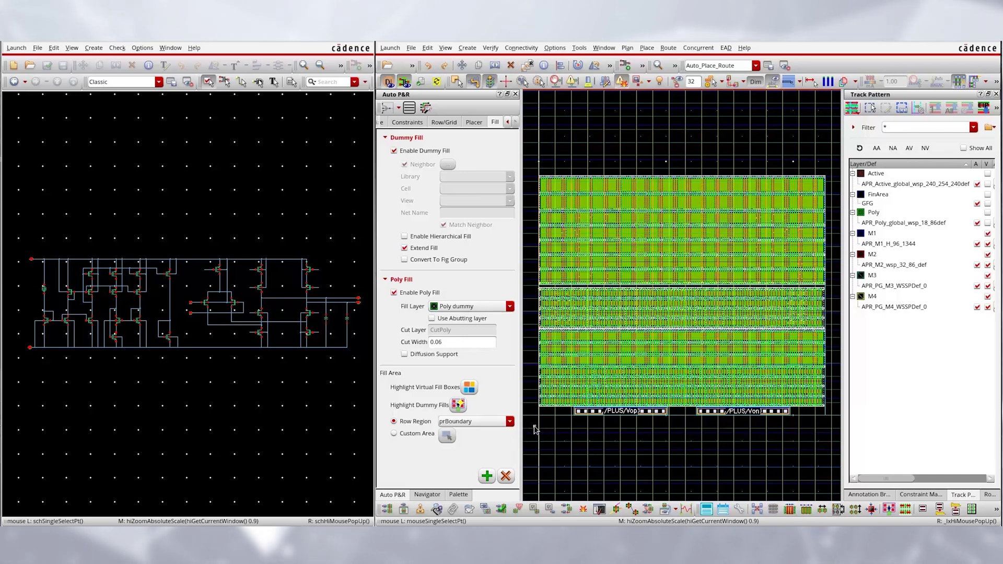
pyautogui.keyDown('ctrl'); pyautogui.scroll(5, 543, 396); pyautogui.keyUp('ctrl')
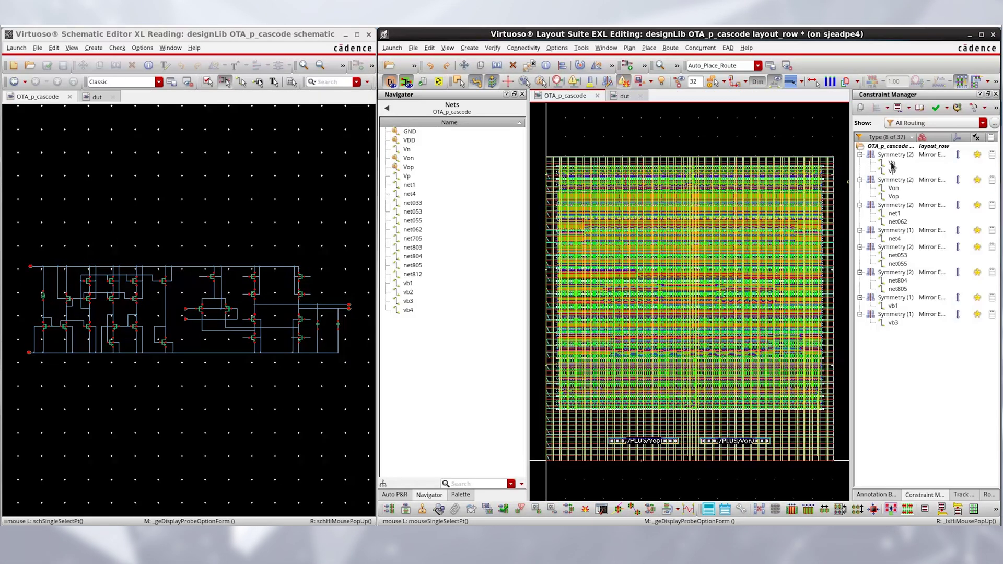
pyautogui.click(892, 163)
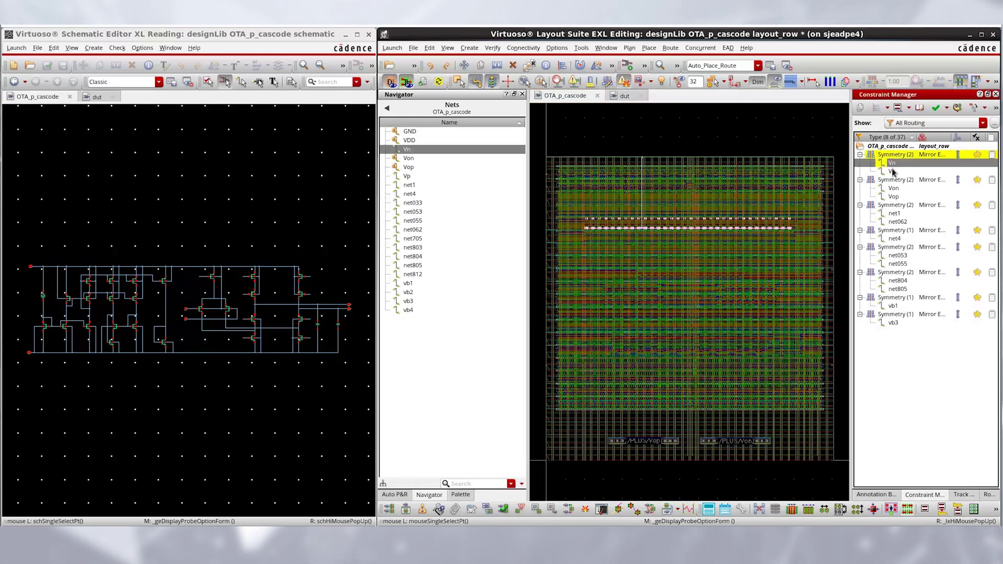
# Highlight the symmetry nets Vp, Von, Vop, net1, net062, net4 and net053 in turn.
pyautogui.keyDown('ctrl'); pyautogui.click(892, 172); pyautogui.keyUp('ctrl')
pyautogui.click(890, 190)
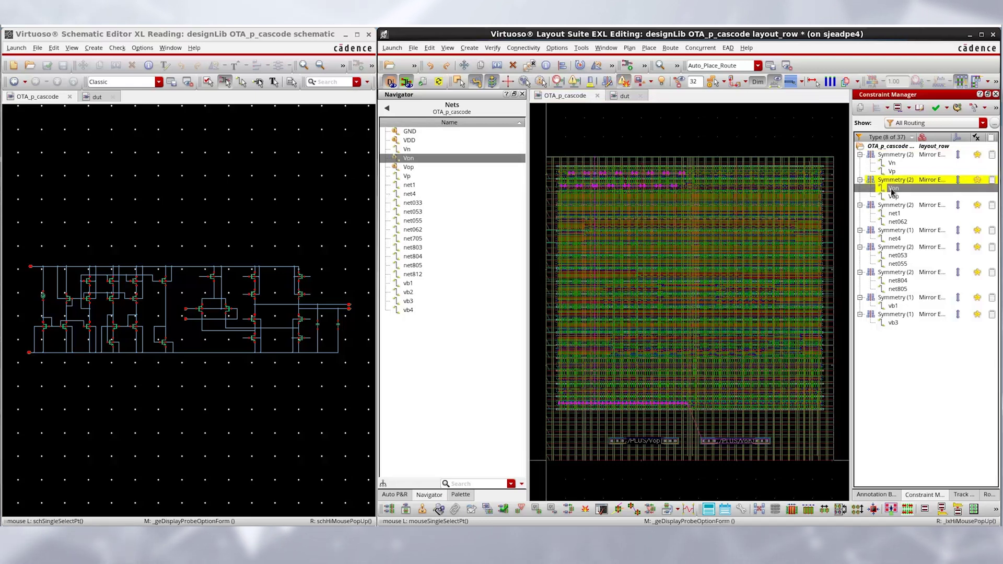
pyautogui.keyDown('ctrl'); pyautogui.click(894, 197); pyautogui.keyUp('ctrl')
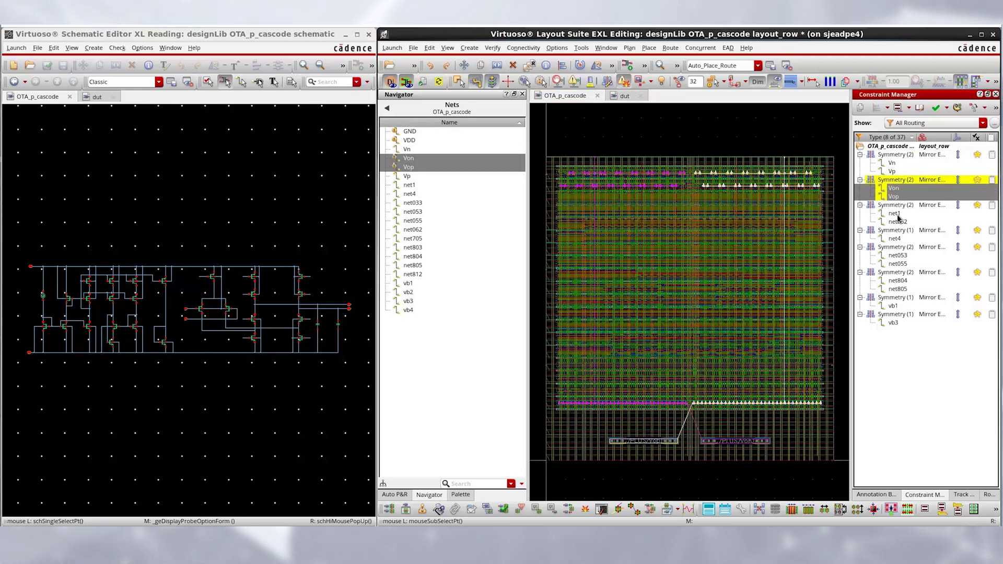
pyautogui.click(894, 214)
pyautogui.click(898, 222)
pyautogui.press('Down')
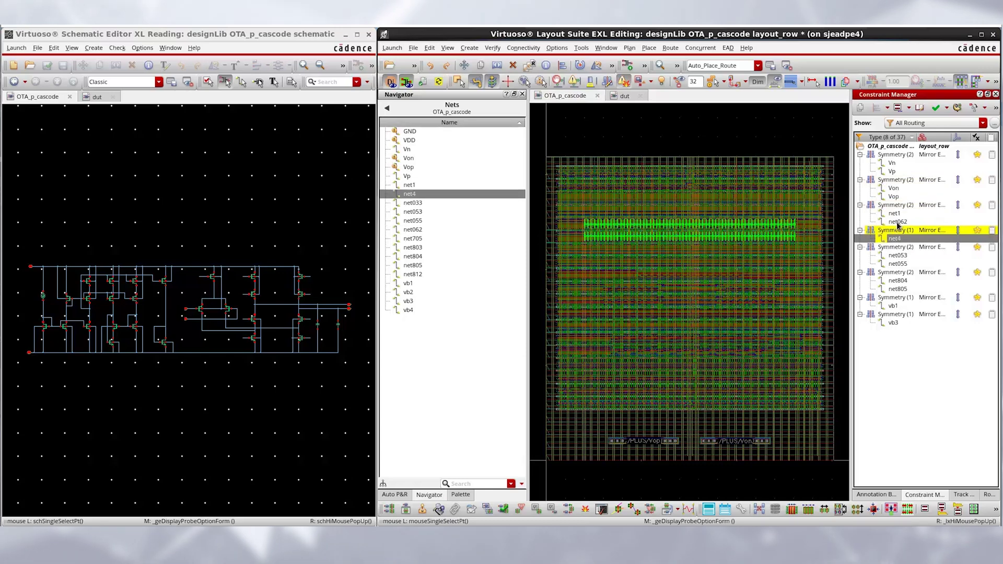
pyautogui.click(896, 256)
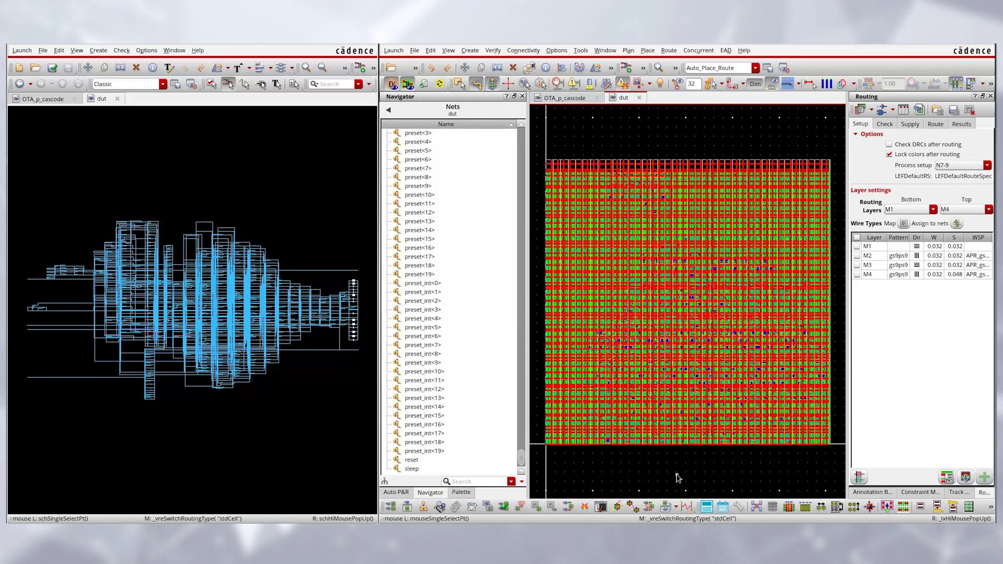
# Show the dut routing options and Annotation Browser, select all nets, and filter the net list by 'v'.
pyautogui.click(936, 124)
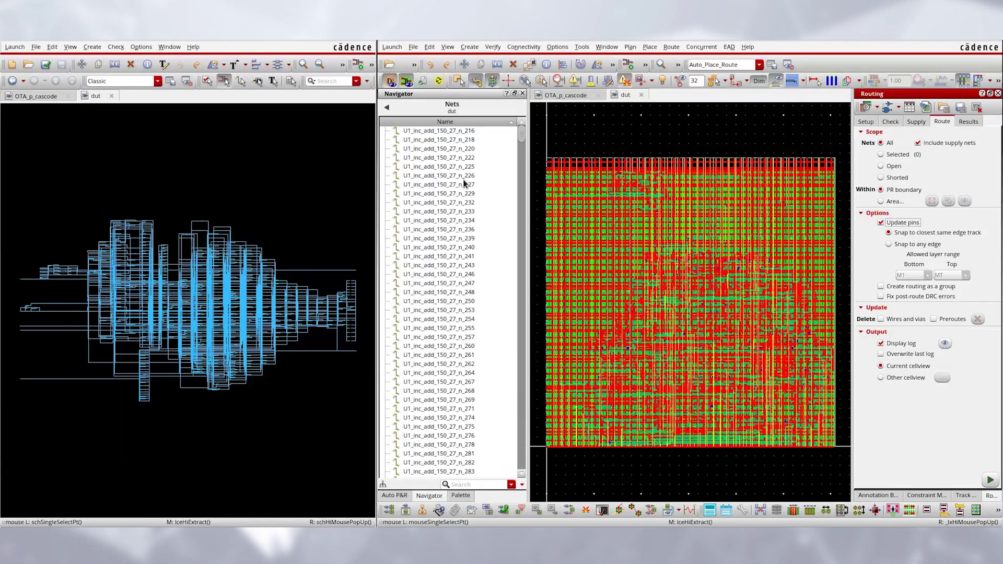
pyautogui.click(886, 497)
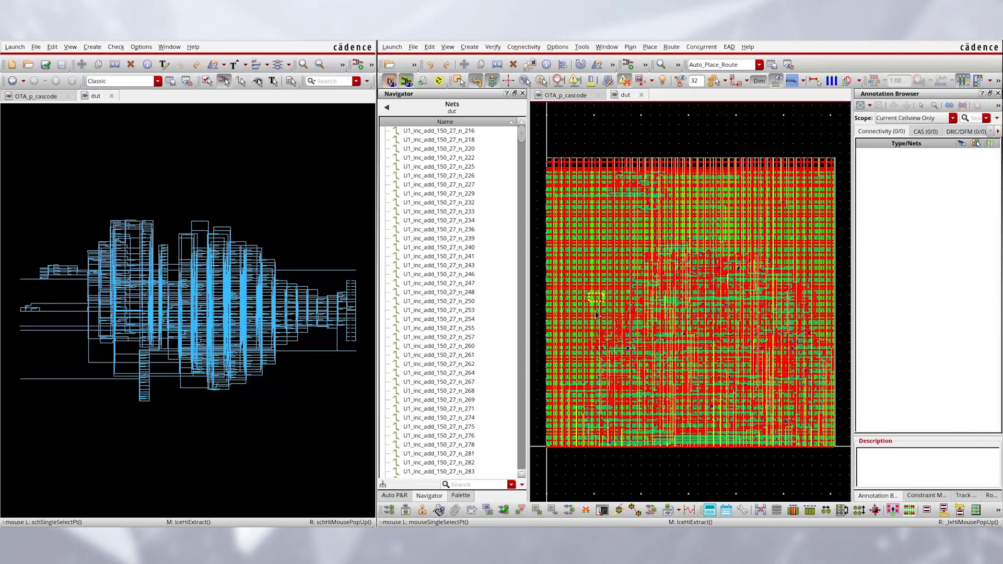
pyautogui.click(484, 131)
pyautogui.hotkey('shift', 'End')
pyautogui.click(465, 483)
pyautogui.write('v')
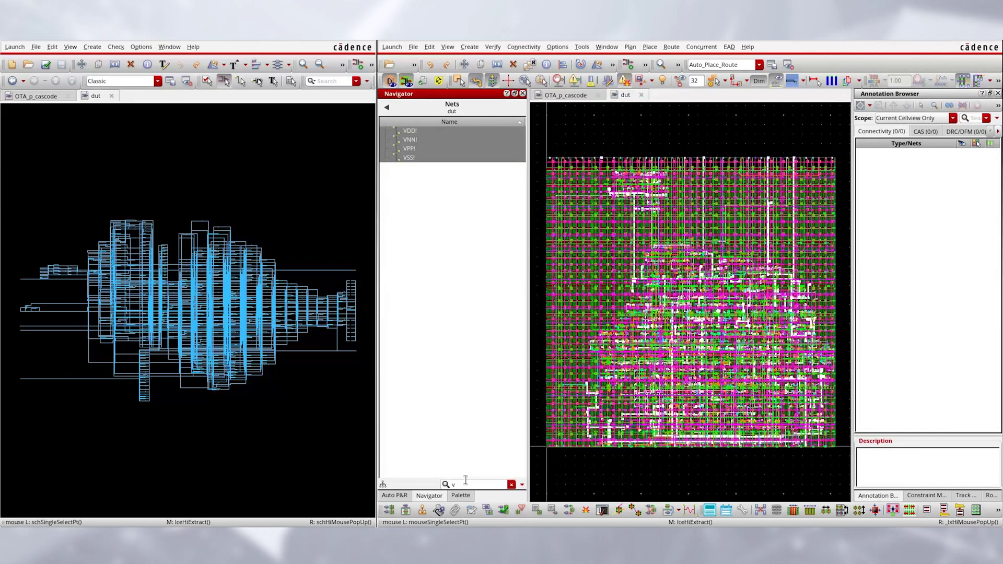
pyautogui.click(444, 169)
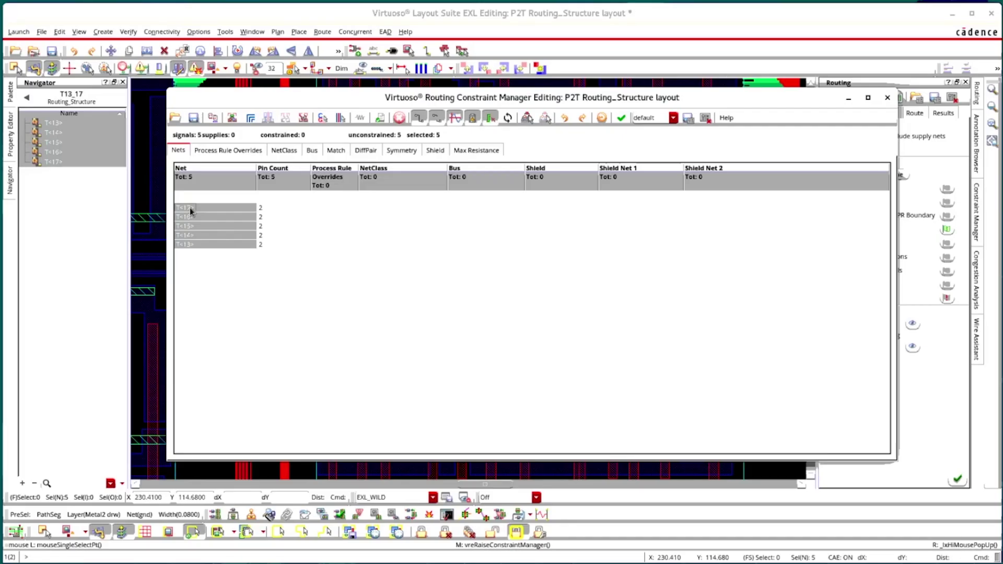
# Create a bus constraint for T<13>–T<17> named T13-17 using constraint group CG_1_3.
pyautogui.rightClick(190, 208)
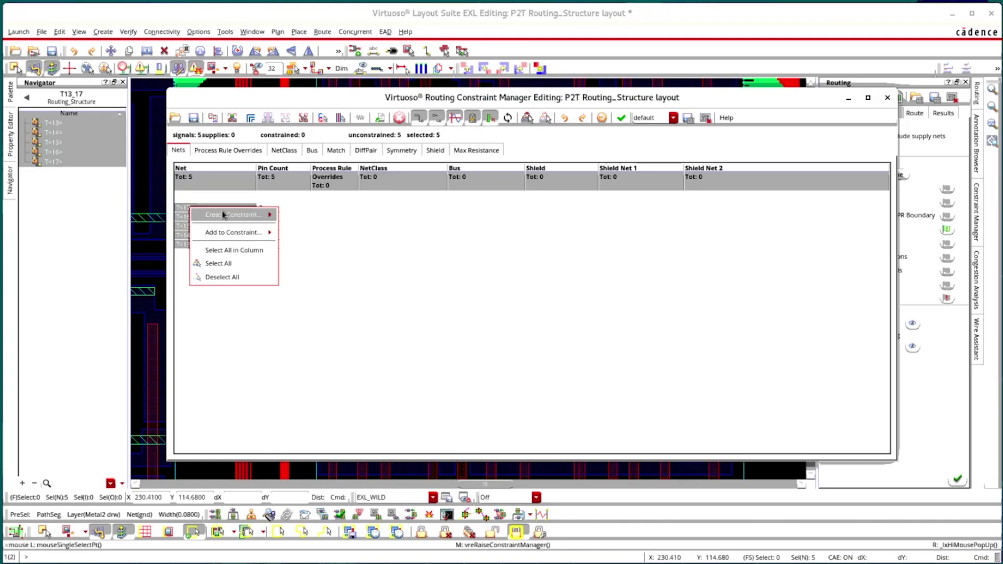
pyautogui.moveTo(226, 218)
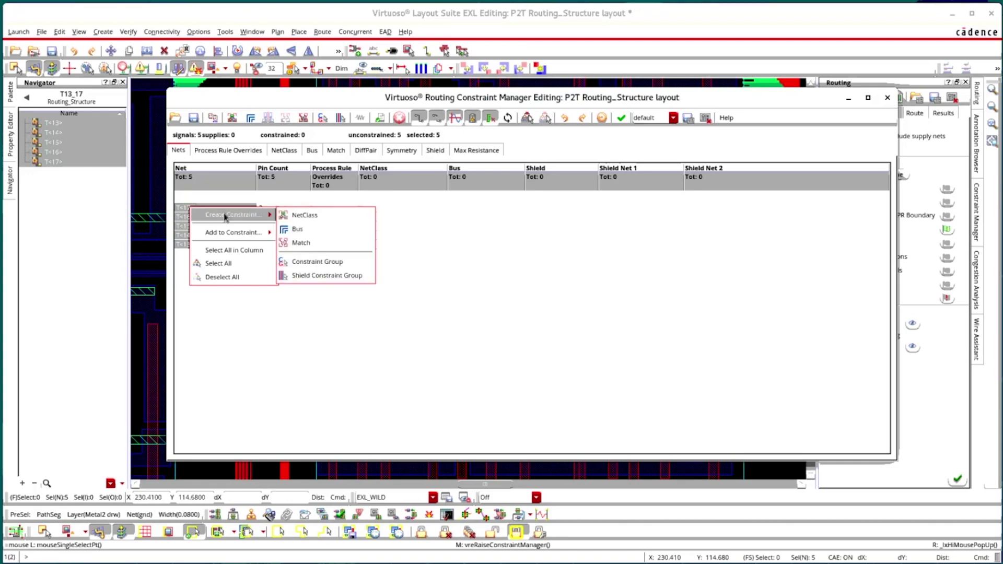
pyautogui.click(296, 230)
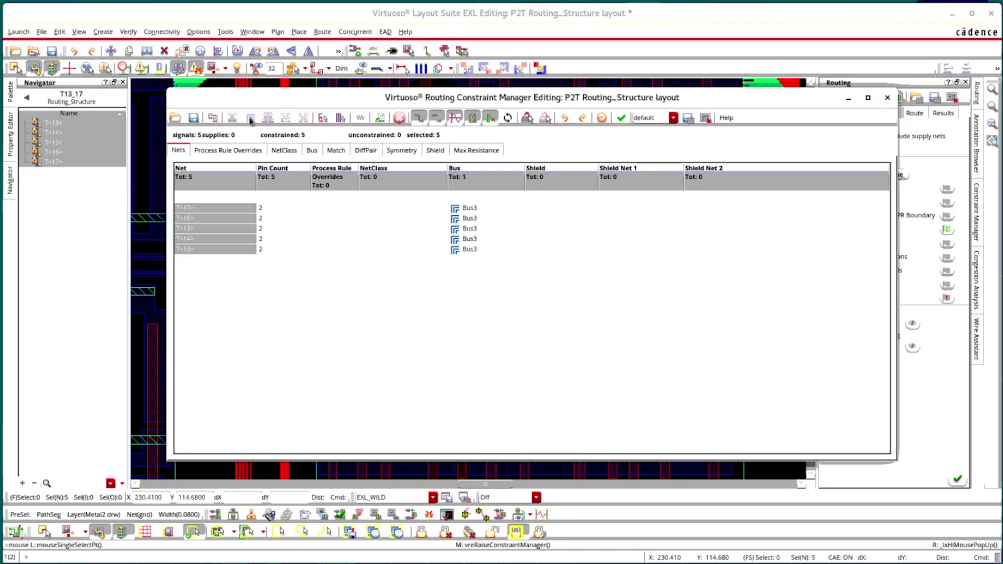
pyautogui.doubleClick(470, 208)
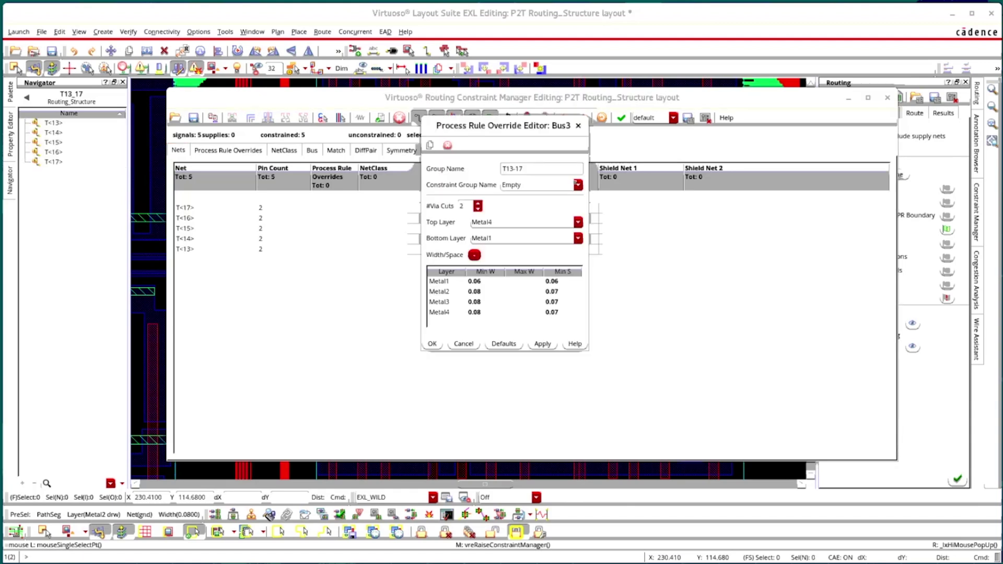
pyautogui.click(578, 186)
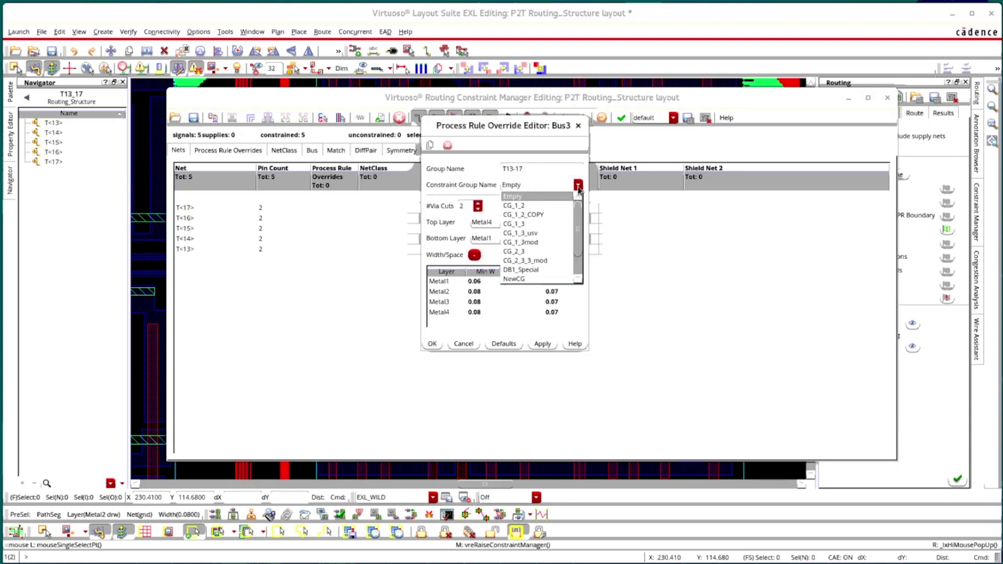
pyautogui.click(515, 225)
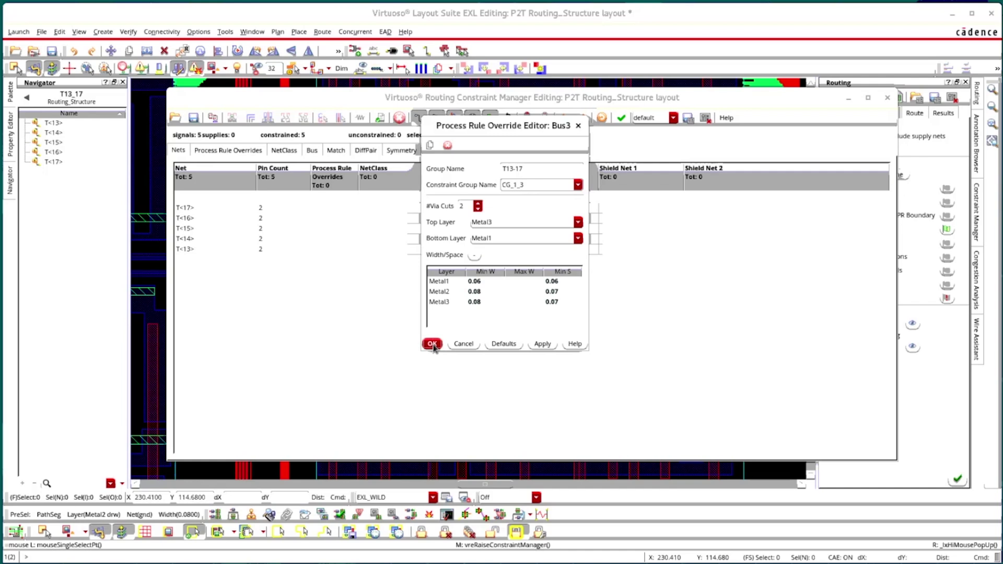
pyautogui.click(432, 344)
# Add the five bus nets to the shield_surround constraint.
pyautogui.rightClick(206, 205)
pyautogui.moveTo(243, 231)
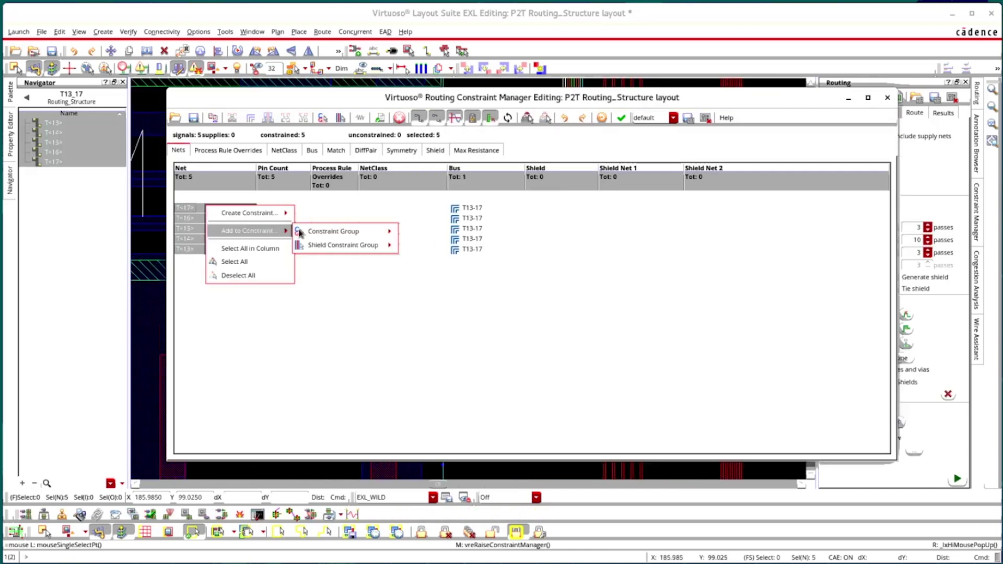
pyautogui.click(430, 257)
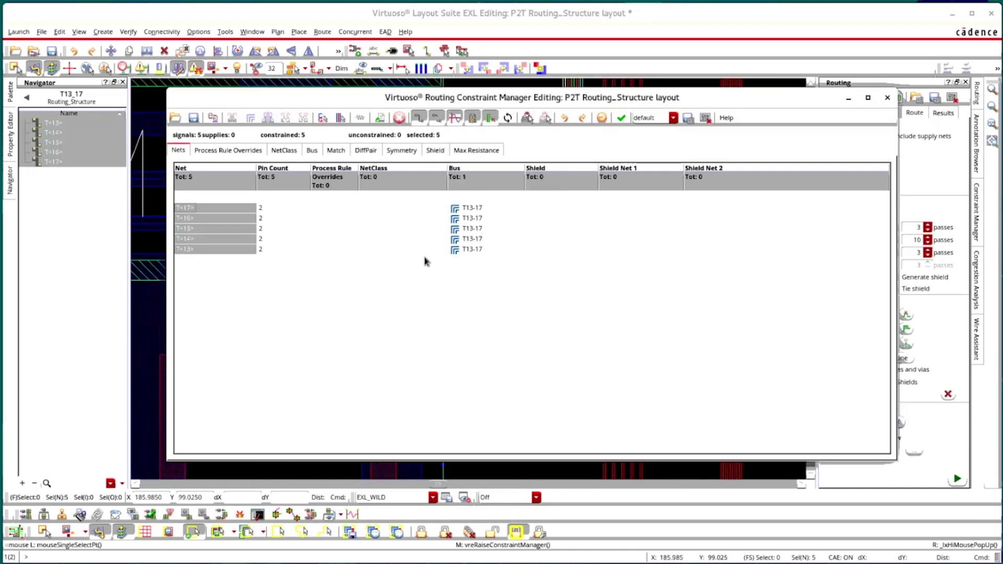